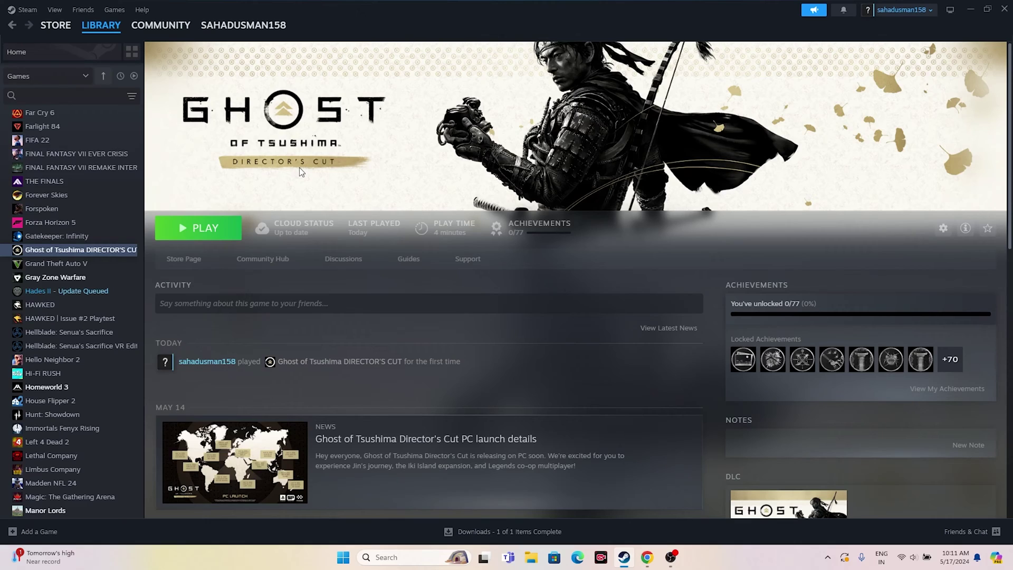
Raise the system volume from 18 to 100 with the volume-up key.
key(XF86AudioRaiseVolume)
key(XF86AudioRaiseVolume)
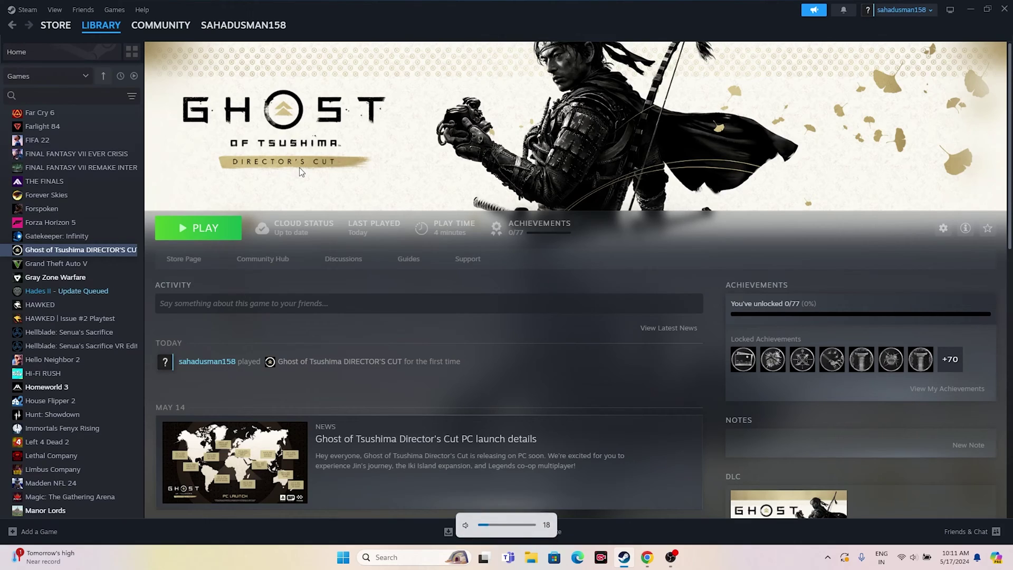
key(XF86AudioRaiseVolume)
key(XF86AudioRaiseVolume)
key(XF86AudioRaiseVolume)
key(XF86AudioRaiseVolume)
key(XF86AudioRaiseVolume)
key(XF86AudioRaiseVolume)
key(XF86AudioRaiseVolume)
key(XF86AudioRaiseVolume)
key(XF86AudioRaiseVolume)
key(XF86AudioRaiseVolume)
key(XF86AudioRaiseVolume)
key(XF86AudioRaiseVolume)
key(XF86AudioRaiseVolume)
key(XF86AudioRaiseVolume)
key(XF86AudioRaiseVolume)
key(XF86AudioRaiseVolume)
key(XF86AudioRaiseVolume)
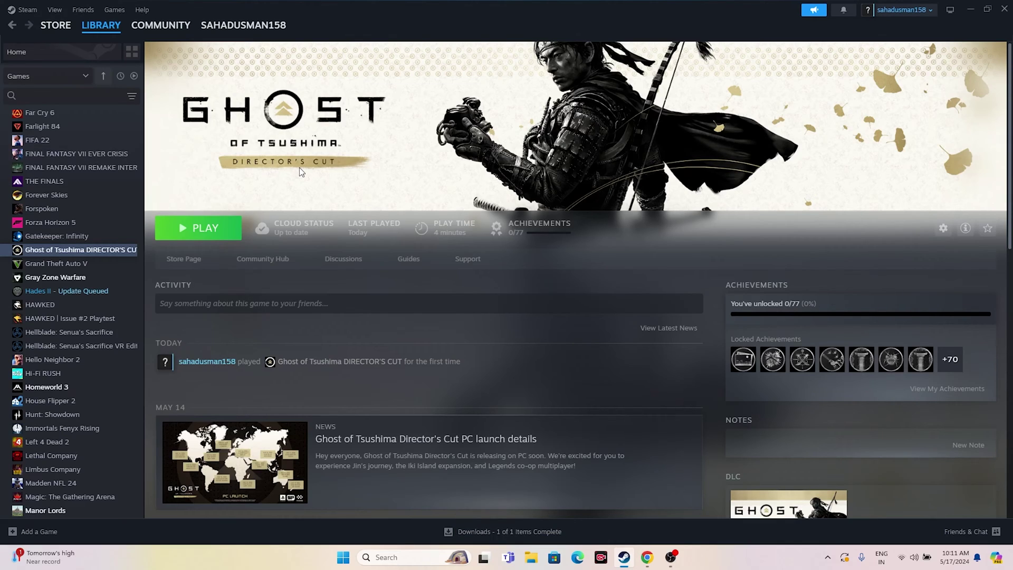
click(345, 559)
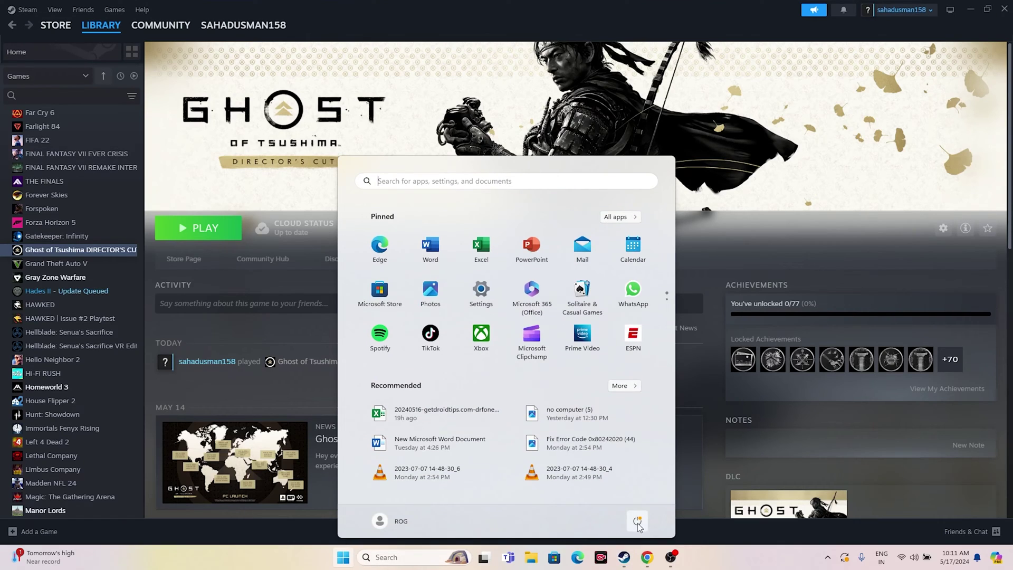
click(637, 521)
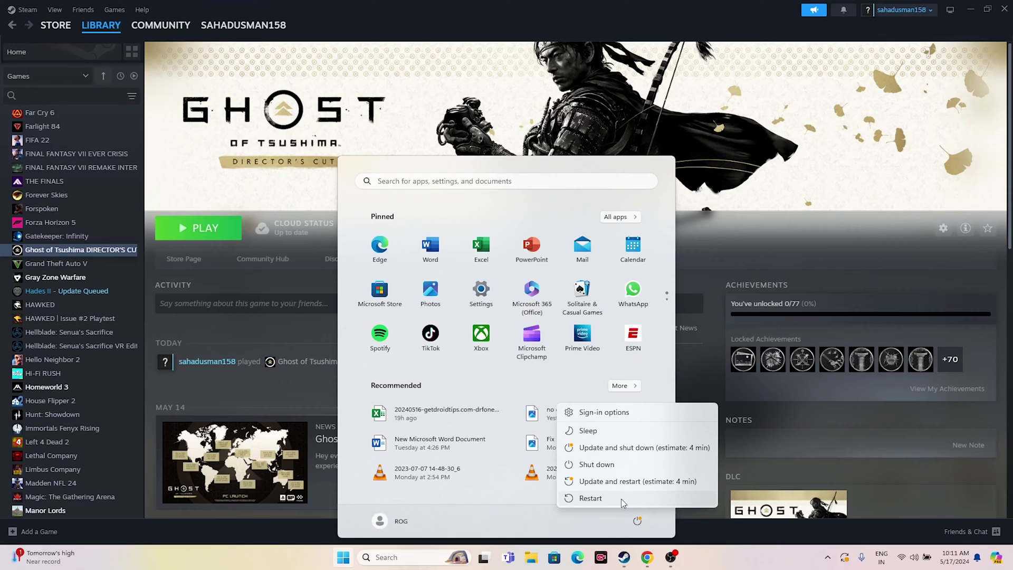
key(Escape)
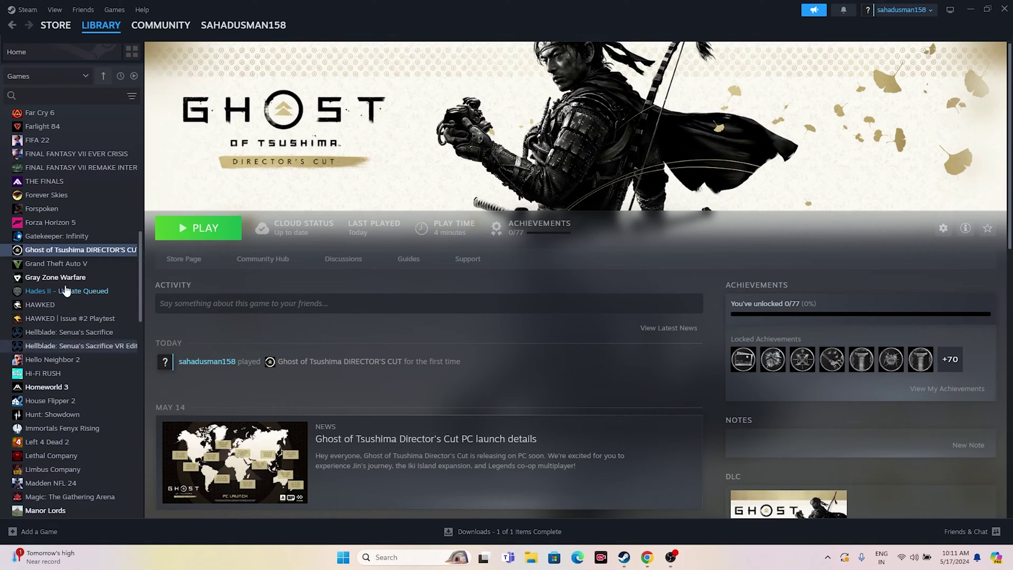
Browse the game's Installed Files from Steam Properties to open its steamapps\common folder.
right_click(83, 254)
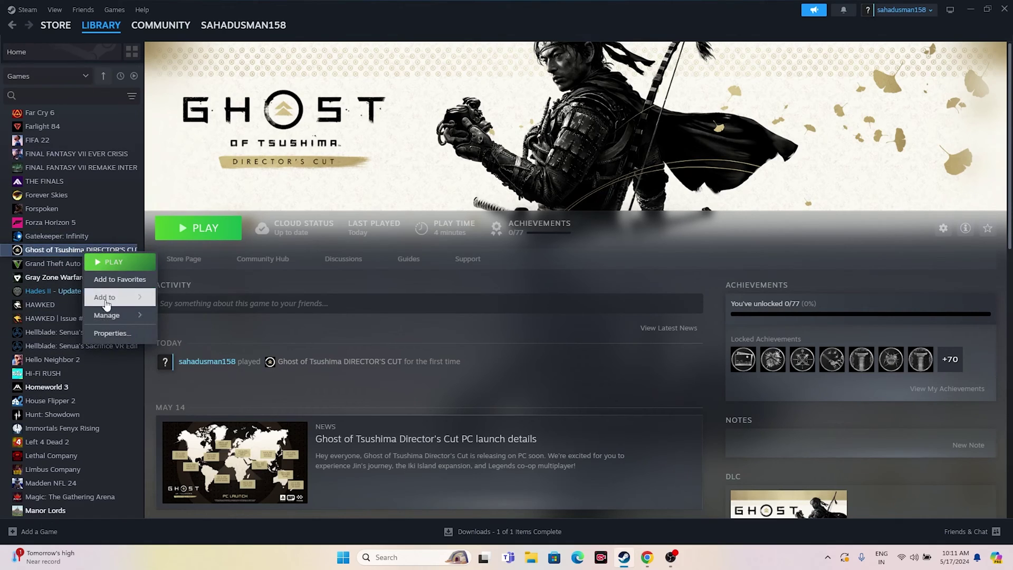
click(110, 333)
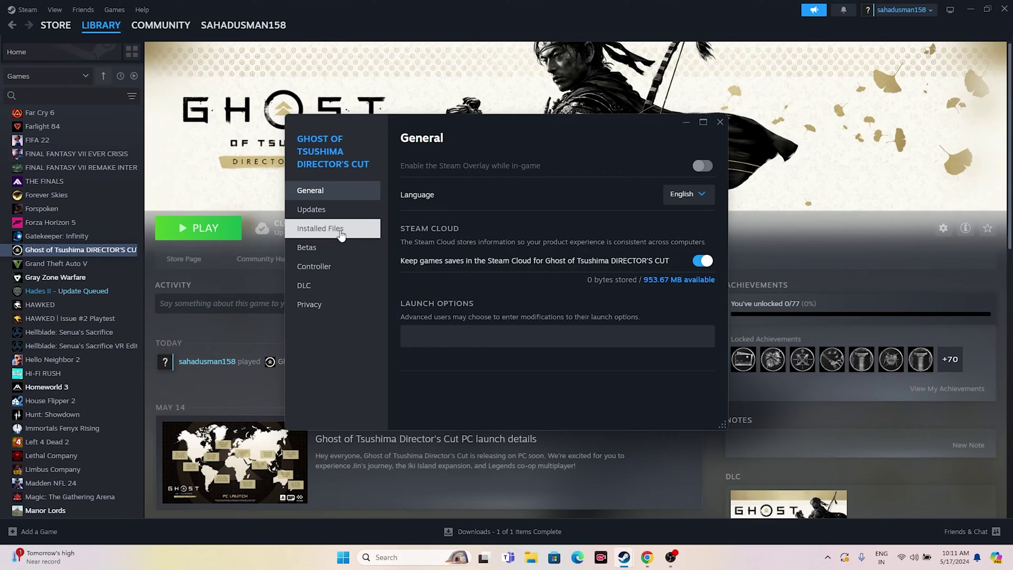
click(341, 234)
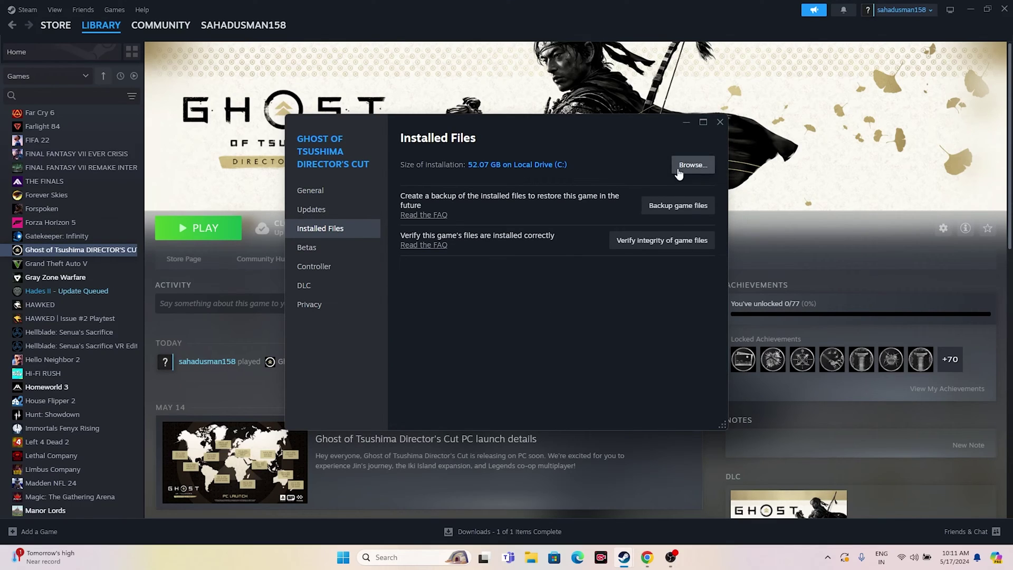
click(693, 166)
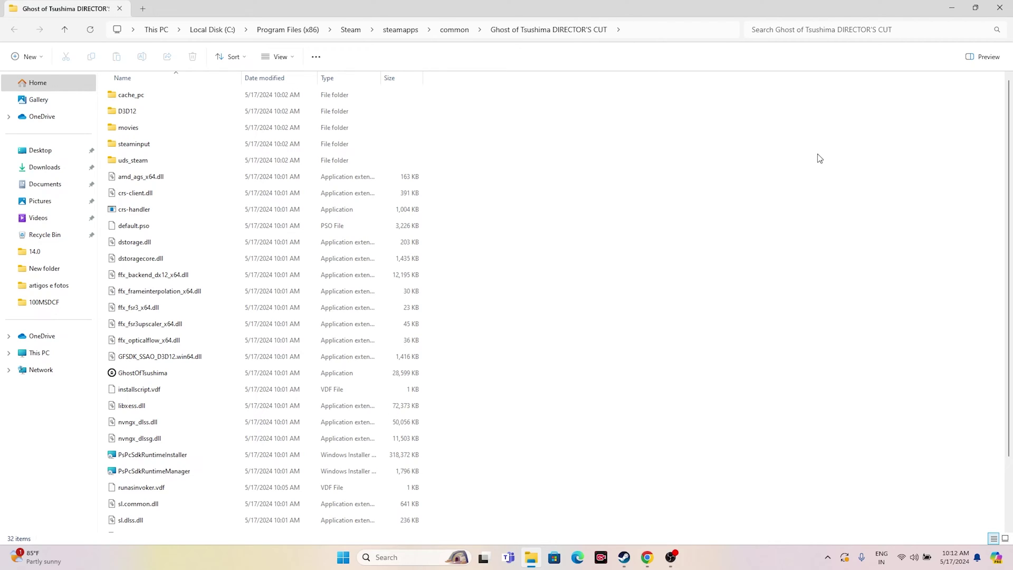
Select the 28,599 KB GhostOfTsushima application among the folder's 32 items.
scroll(816, 159, down, 2)
scroll(815, 159, up, 2)
click(192, 375)
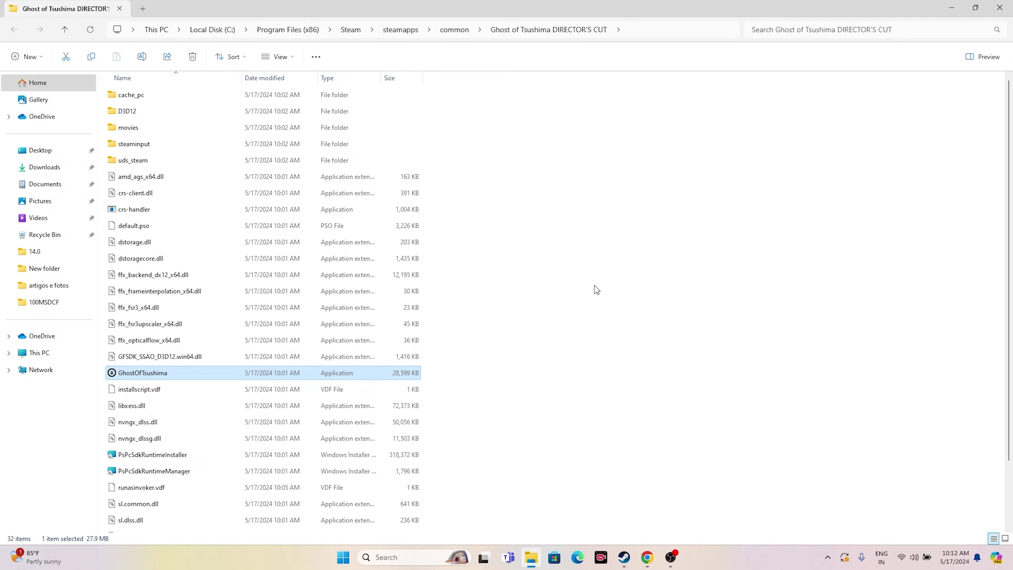
Bring up the Compatibility tab of GhostOfTsushima's file properties.
right_click(278, 376)
click(331, 362)
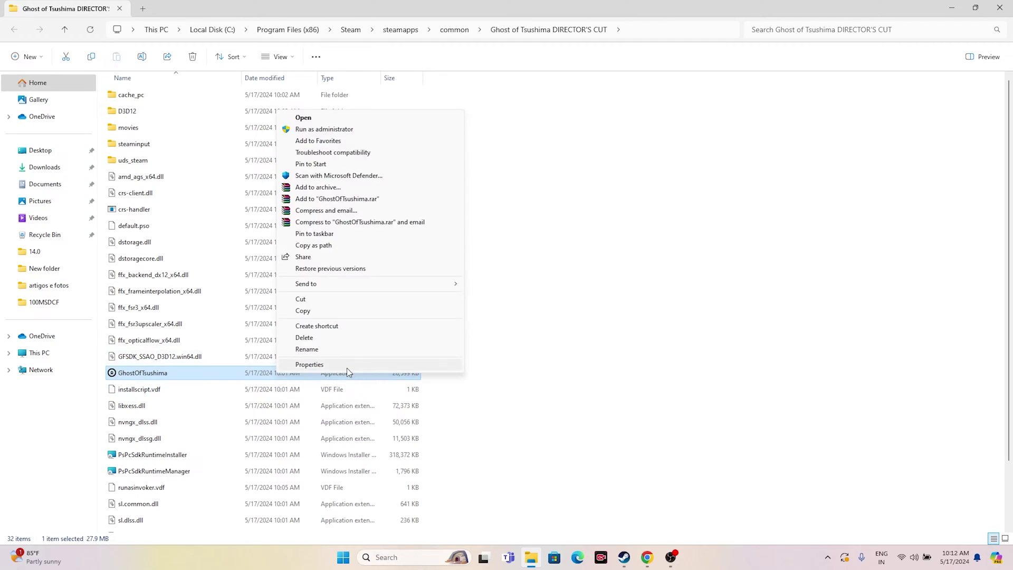
click(347, 368)
click(379, 276)
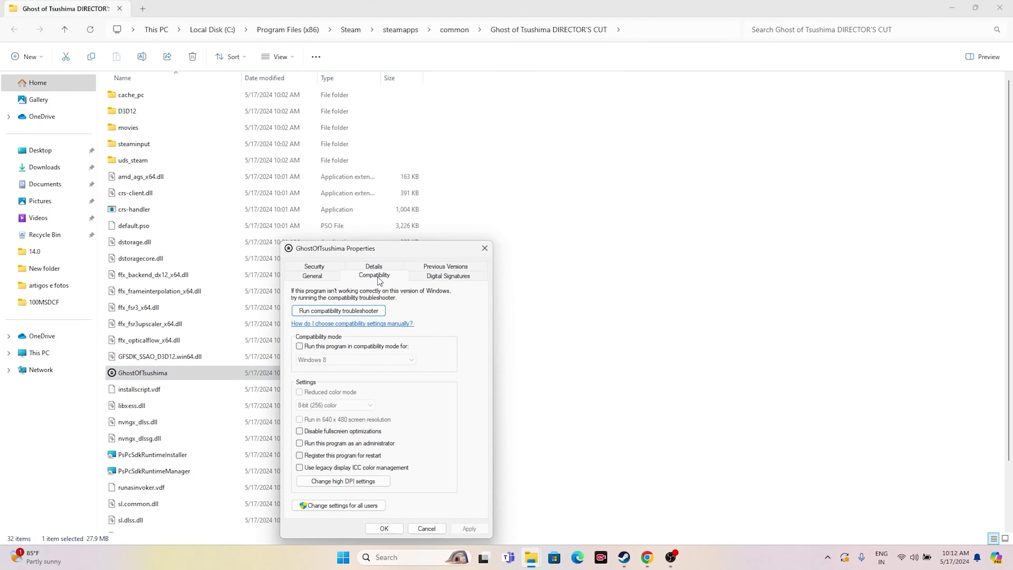
Enable compatibility mode and apply Windows 8, after briefly applying Windows 7.
click(300, 346)
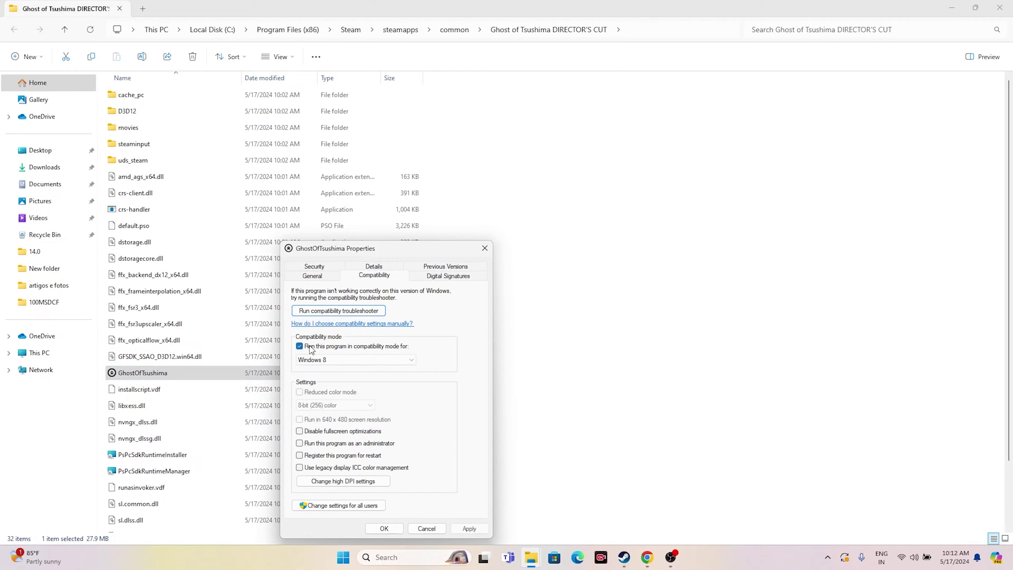
click(411, 357)
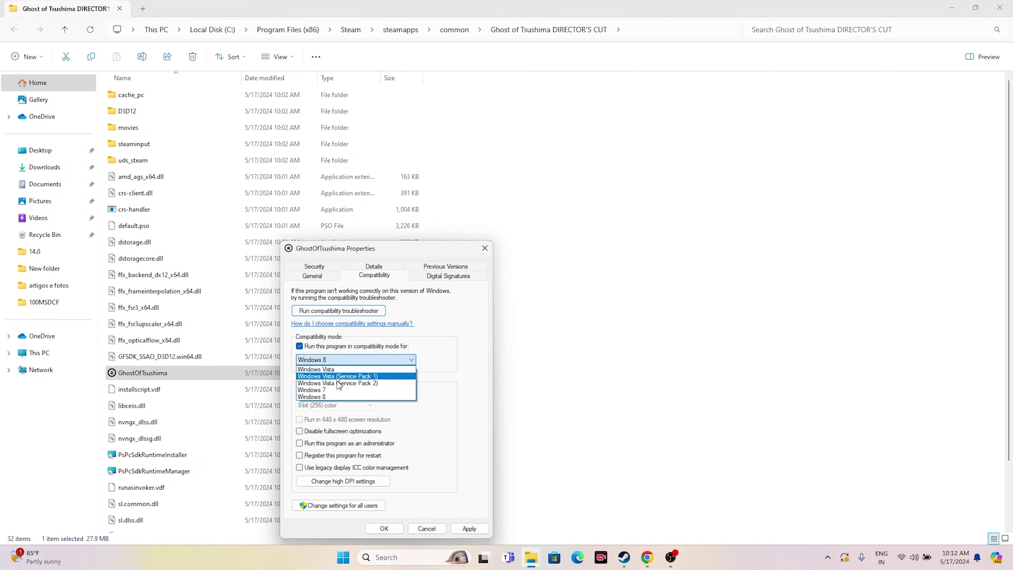
click(335, 390)
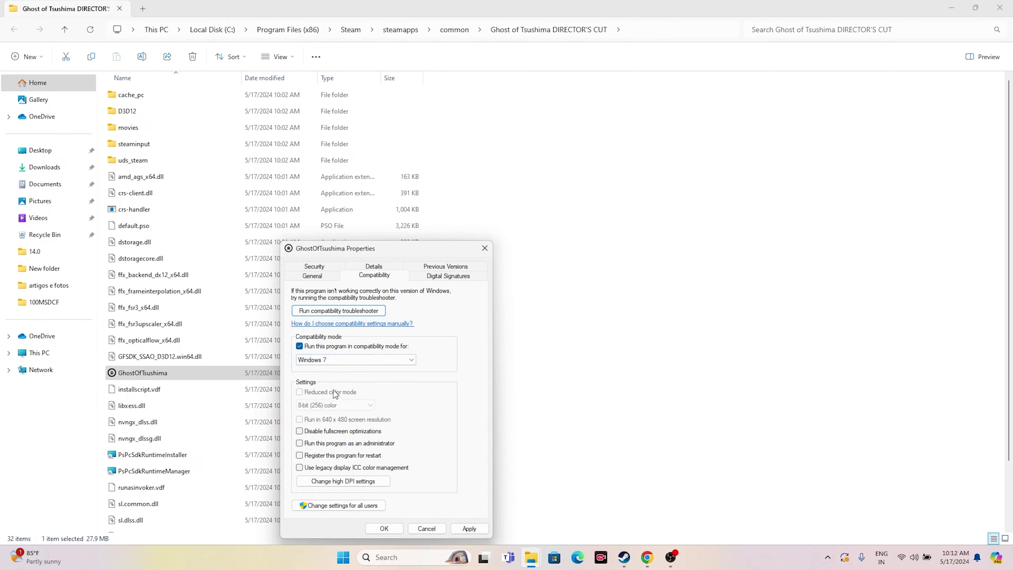
click(460, 529)
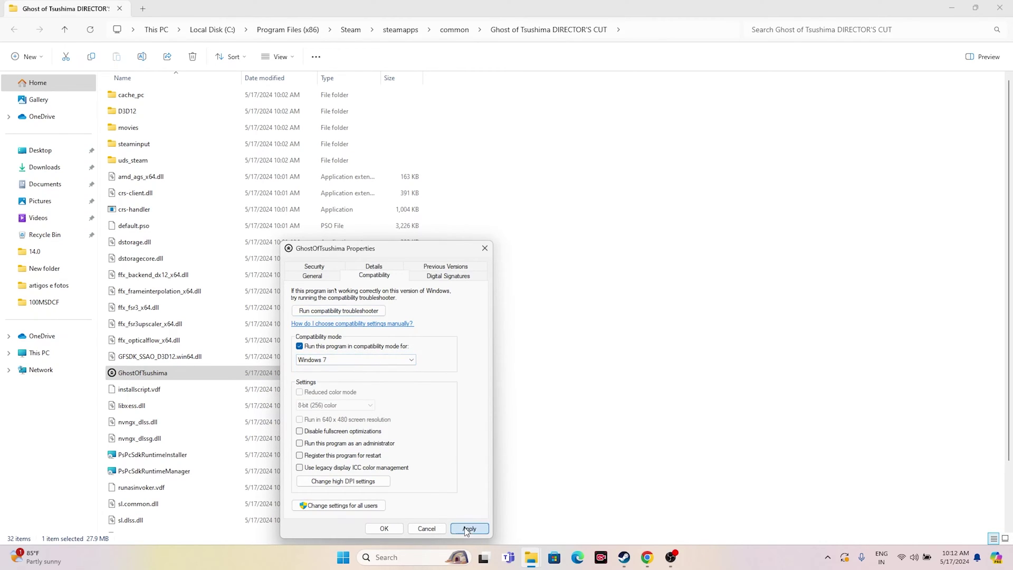
click(341, 362)
click(338, 398)
click(467, 528)
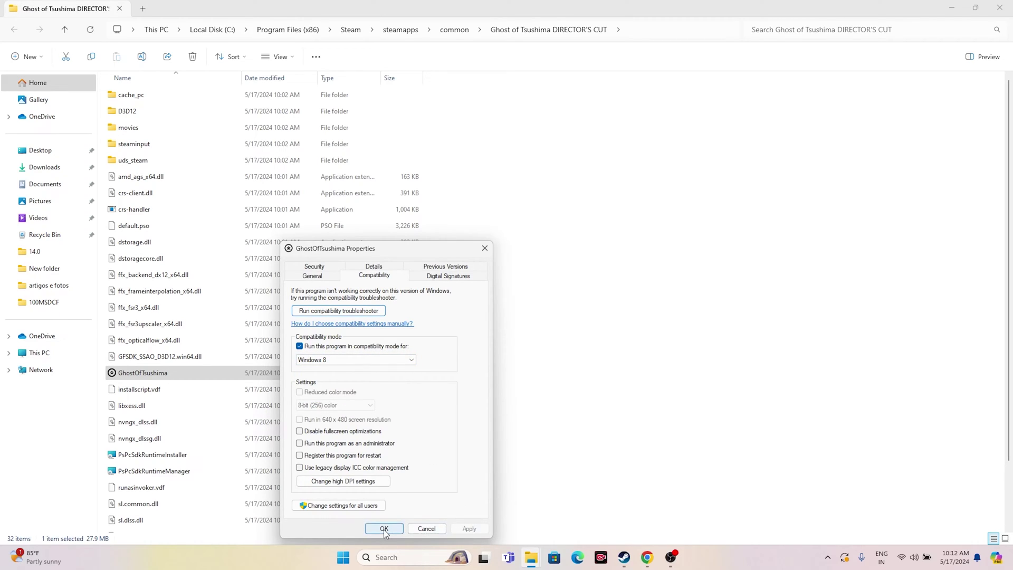
Tick Run as administrator, apply and confirm, then close the install folder window.
click(300, 443)
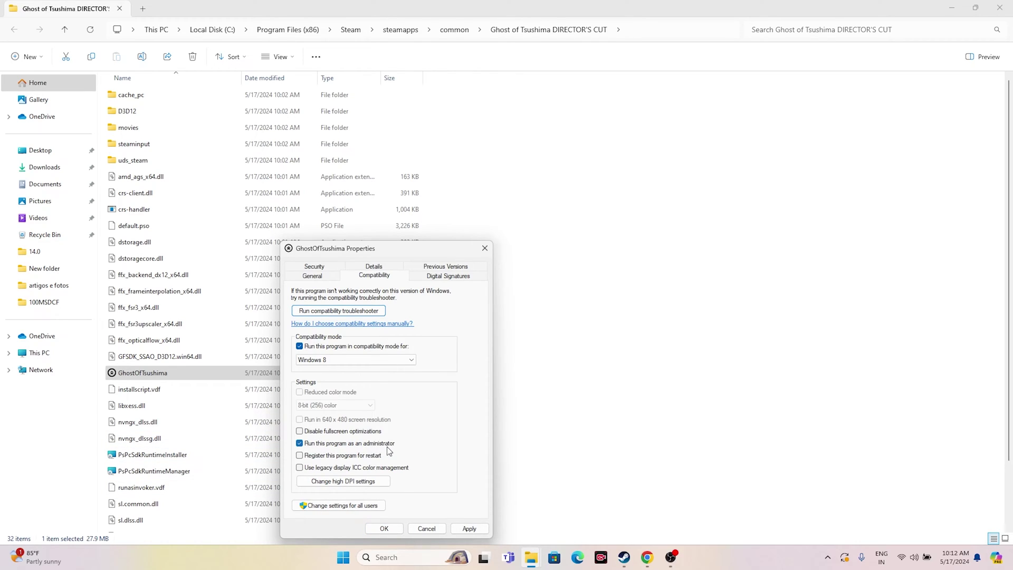
click(467, 528)
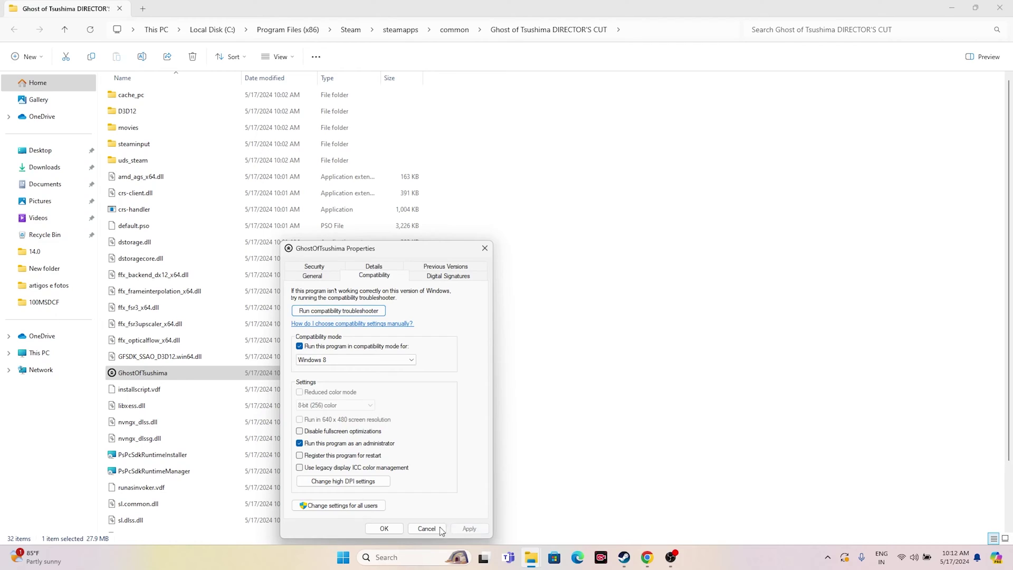
click(384, 528)
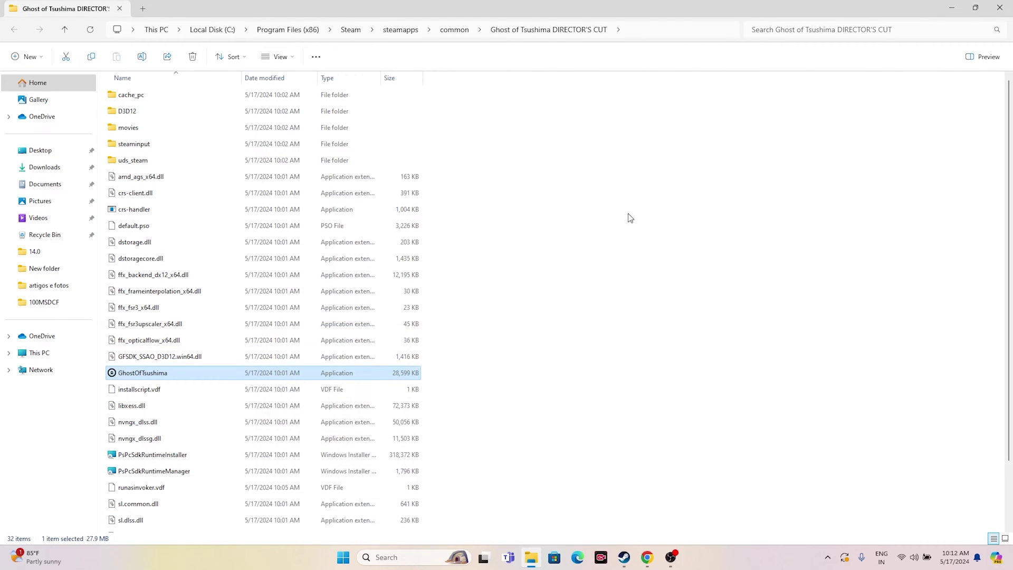
click(994, 13)
Close Steam's game Properties dialog to return to the library page.
click(715, 118)
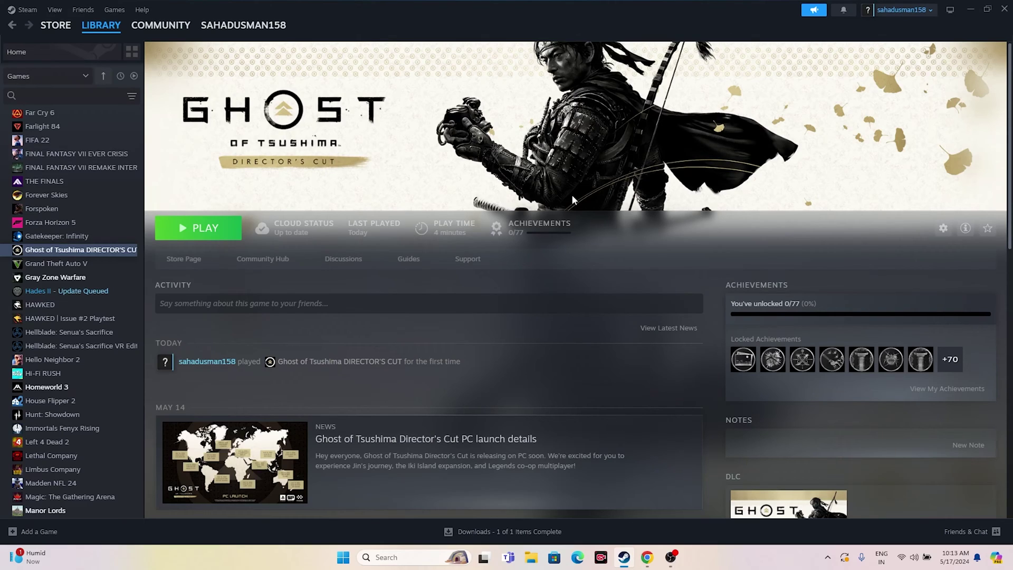
Minimise Steam, search for Settings, and go to Time & language > Date & time.
click(970, 9)
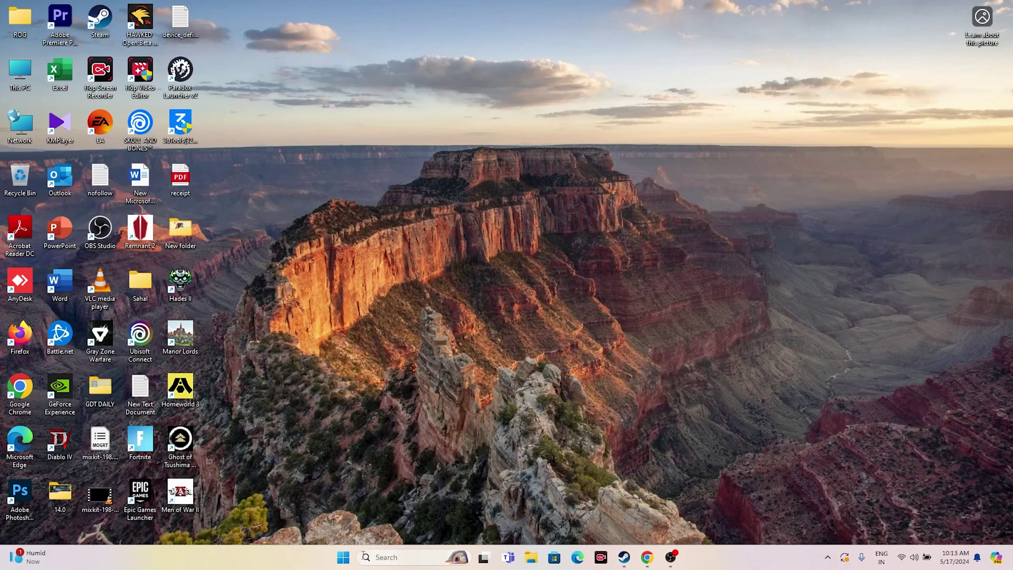
click(380, 561)
text(settings)
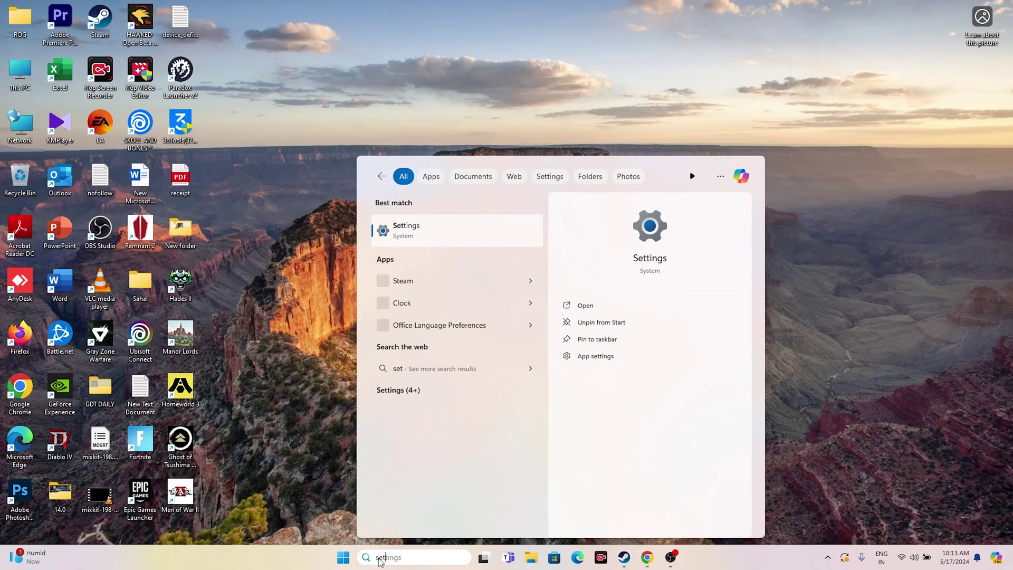
click(421, 230)
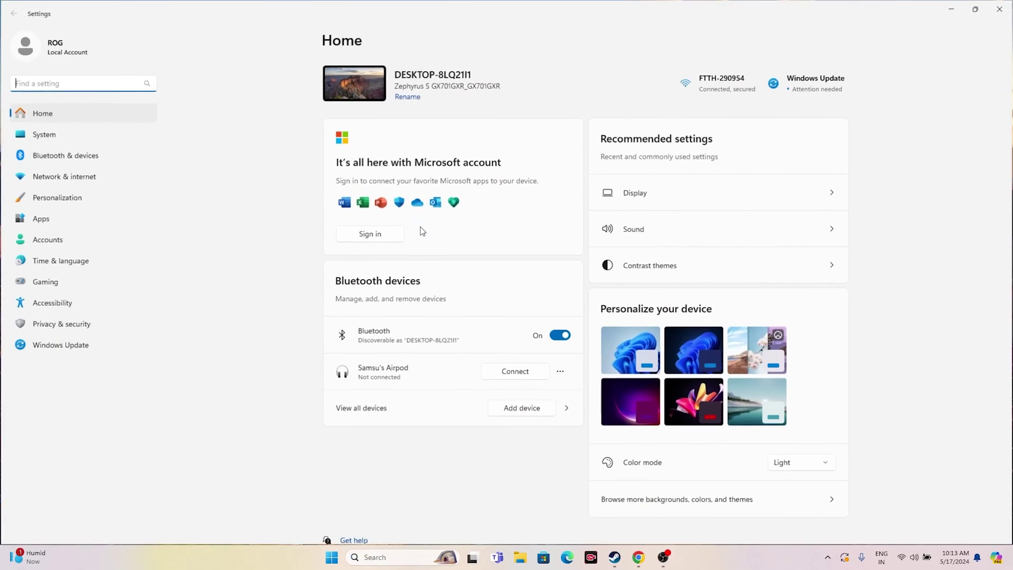
click(88, 262)
click(384, 132)
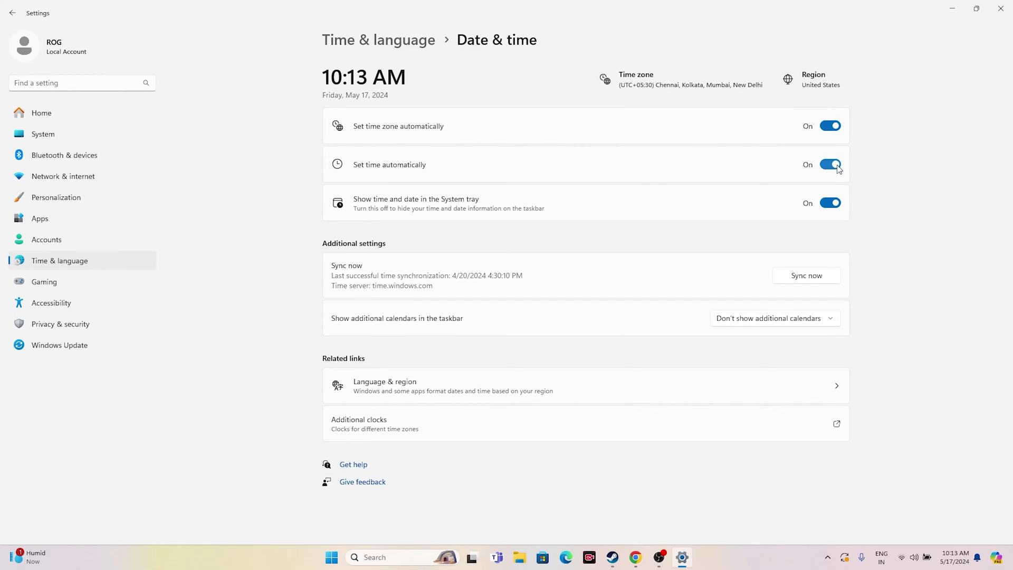
Keep United States under Language & region, then close Settings and restore Steam.
click(12, 12)
click(480, 159)
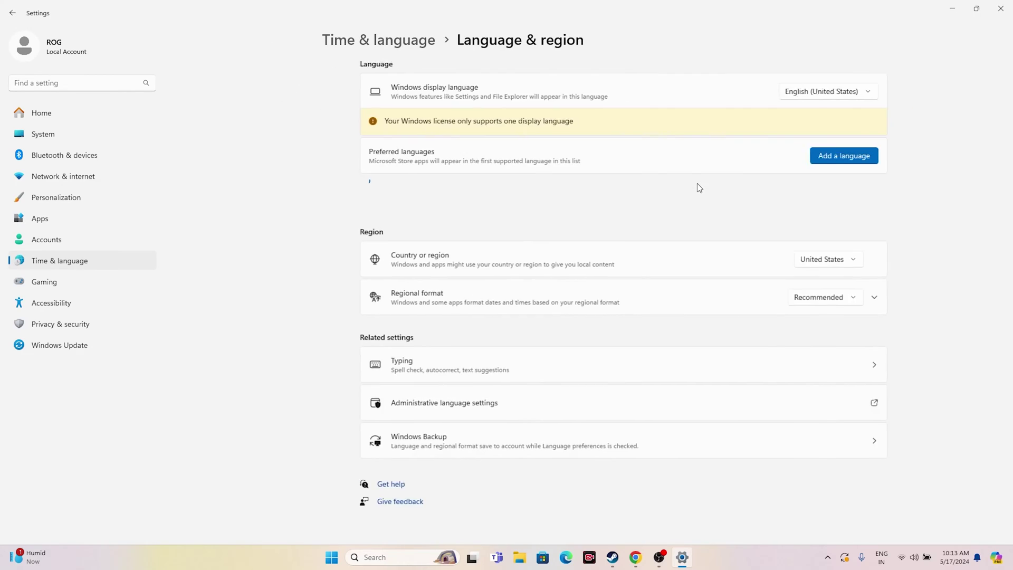
click(817, 262)
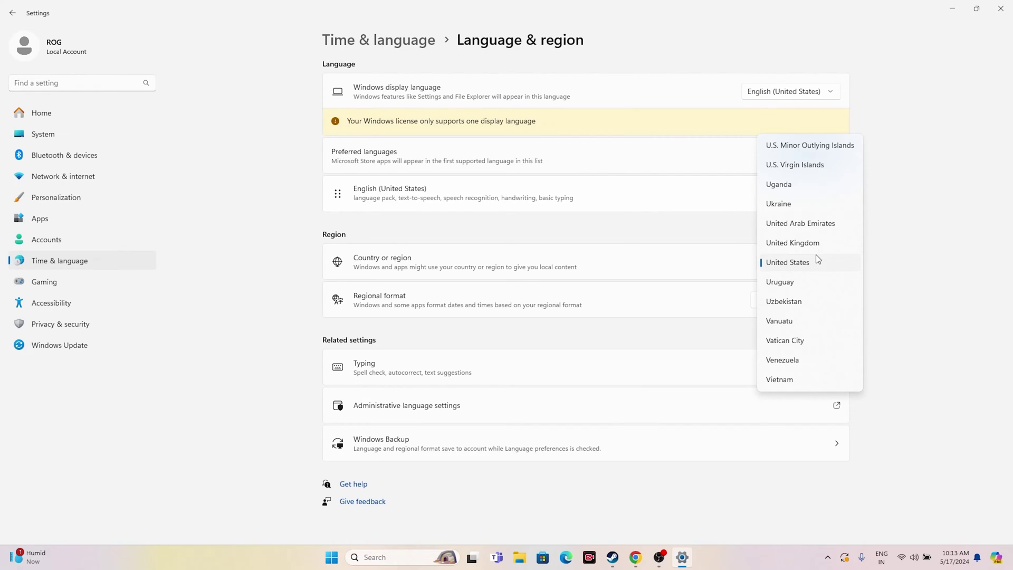
click(987, 285)
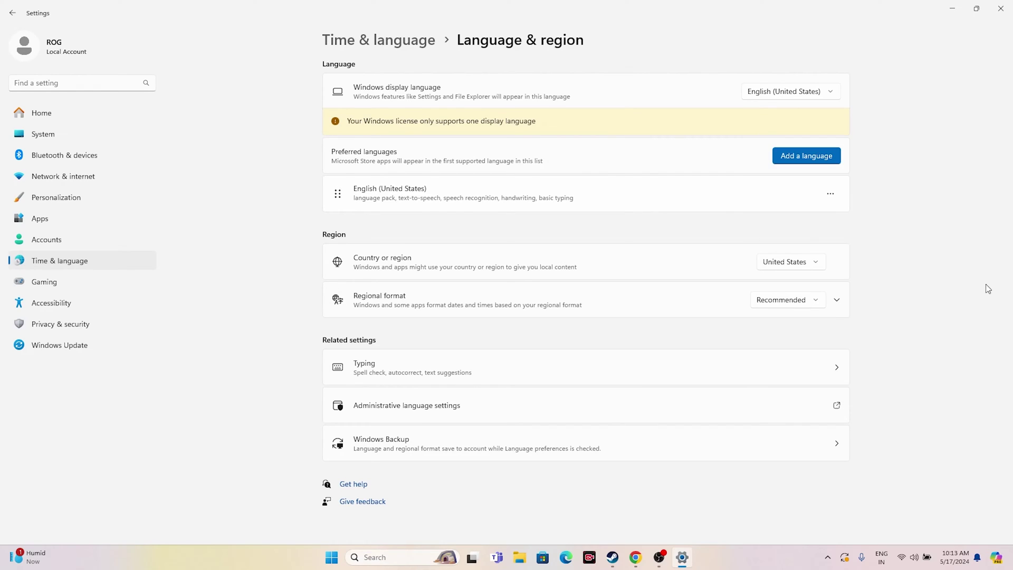
click(1000, 9)
click(624, 557)
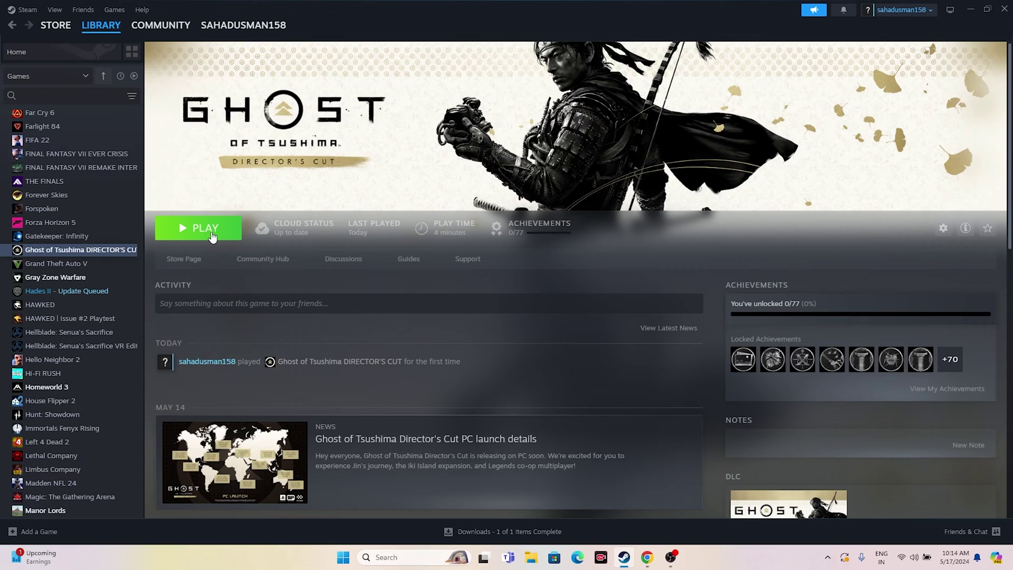
Launch File Explorer from the taskbar to its Home page.
click(532, 560)
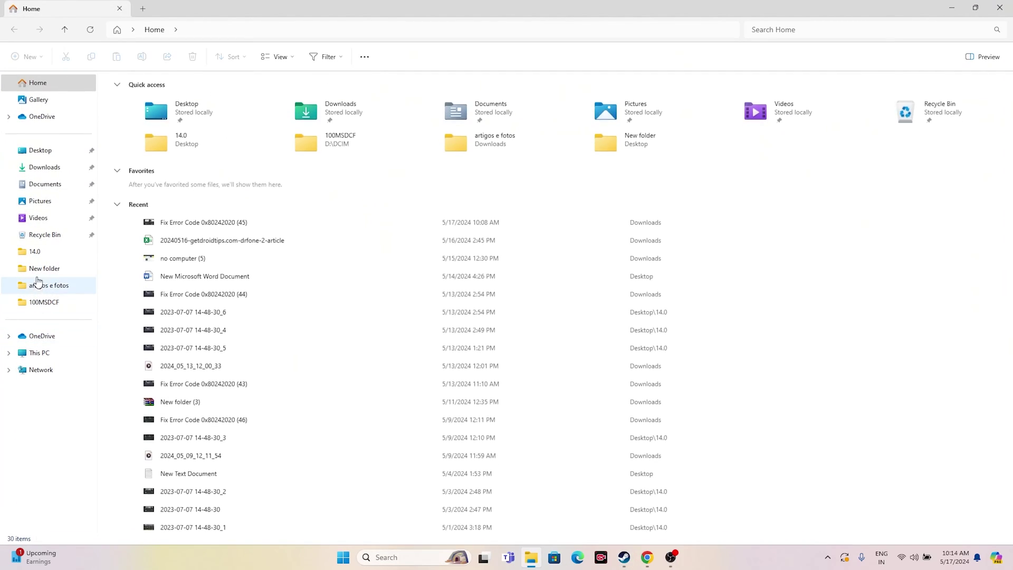
In Documents (33 items), select the Ghost of Tsushima DIRECTOR'S CUT folder.
click(43, 188)
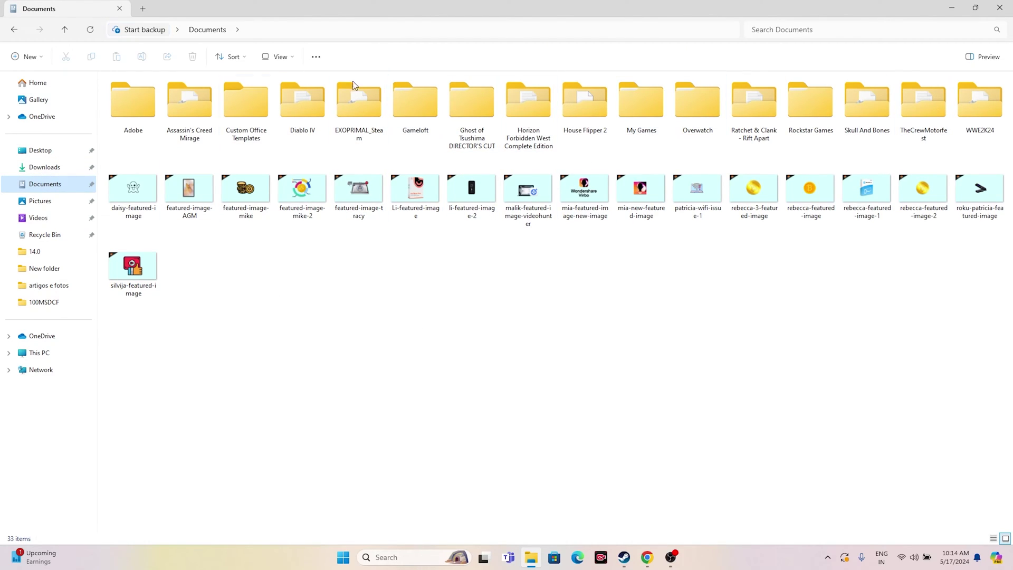
click(481, 151)
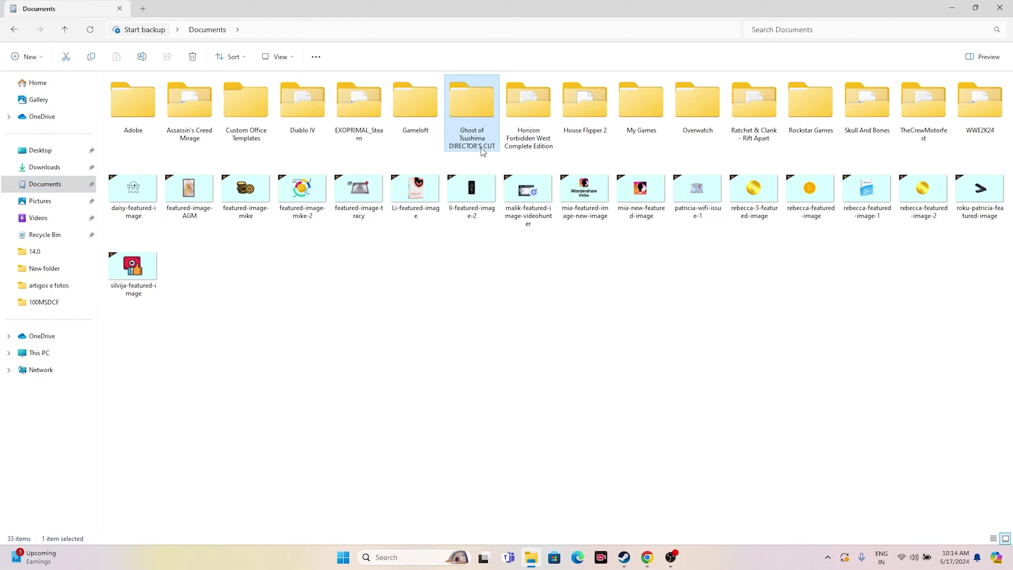